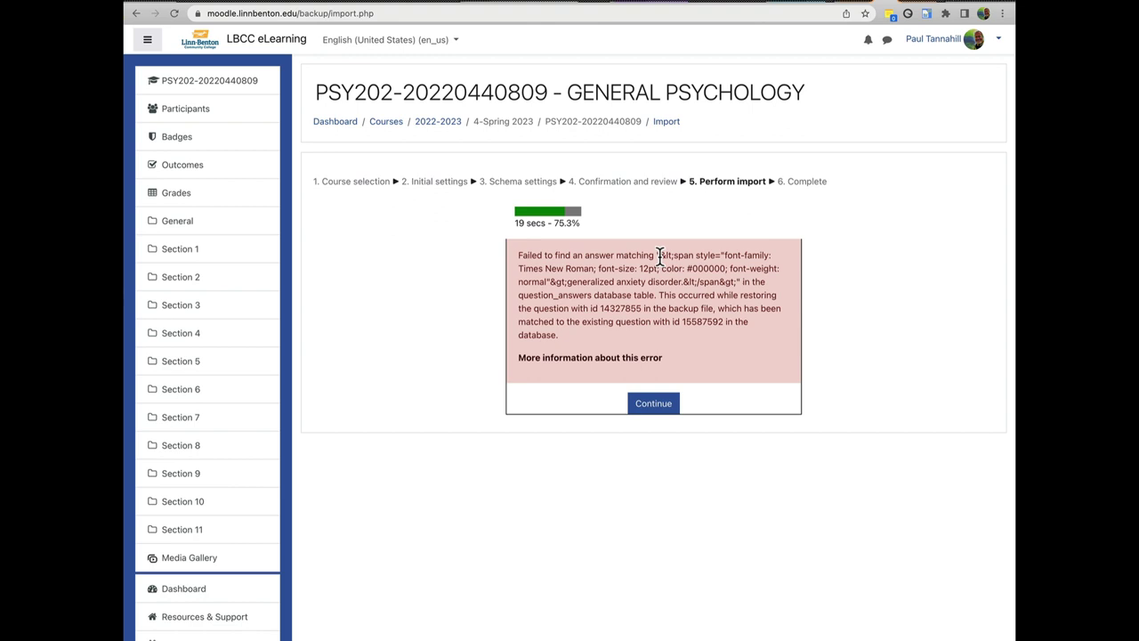
In the import error, pick out the unmatched answer text and failing question id 14327855
left_click_drag(659, 255, 737, 282)
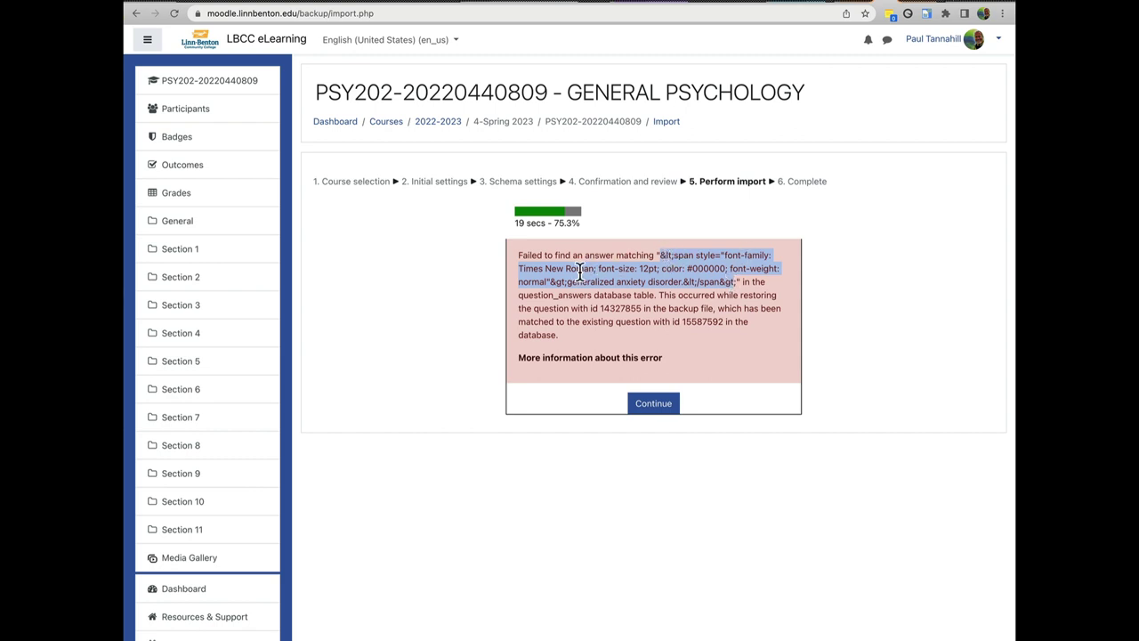
left_click(663, 295)
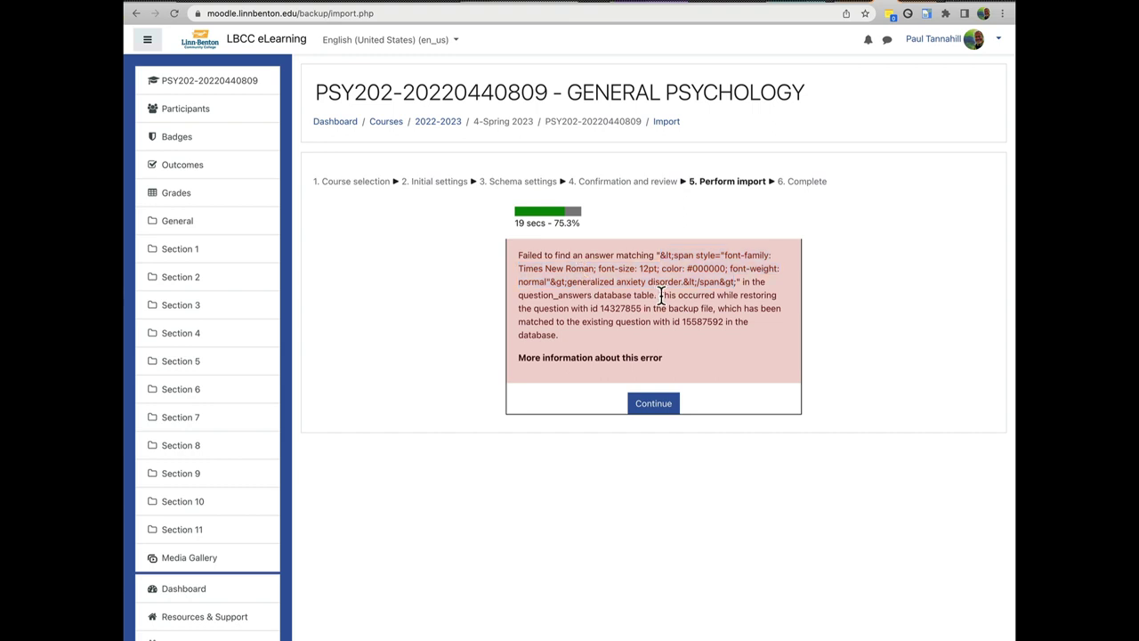
left_click_drag(663, 296, 714, 311)
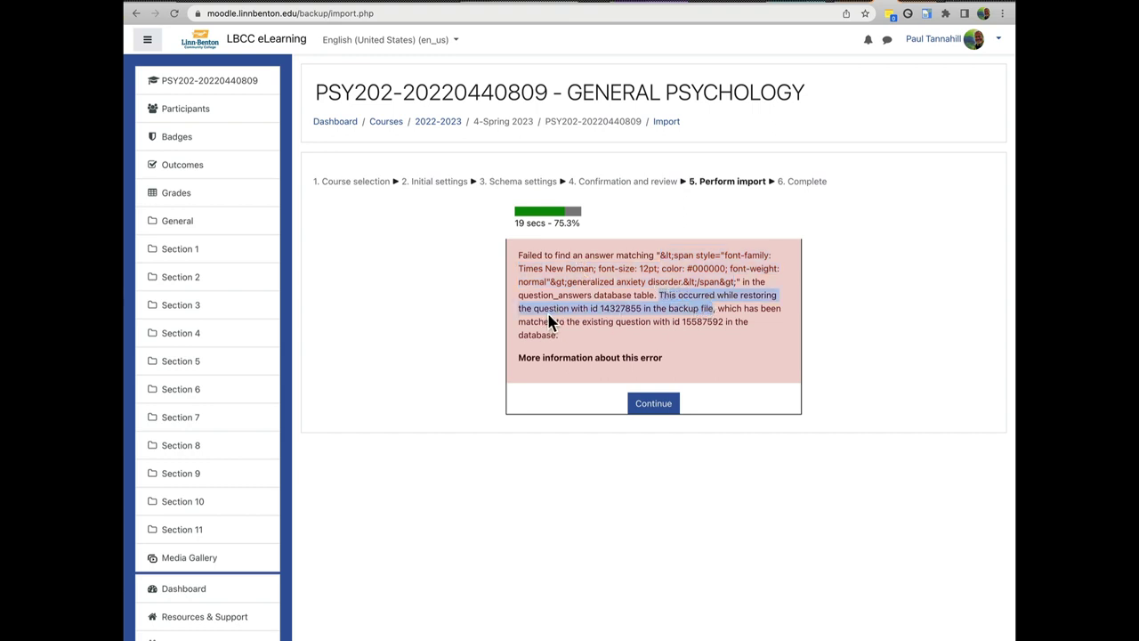
left_click(452, 317)
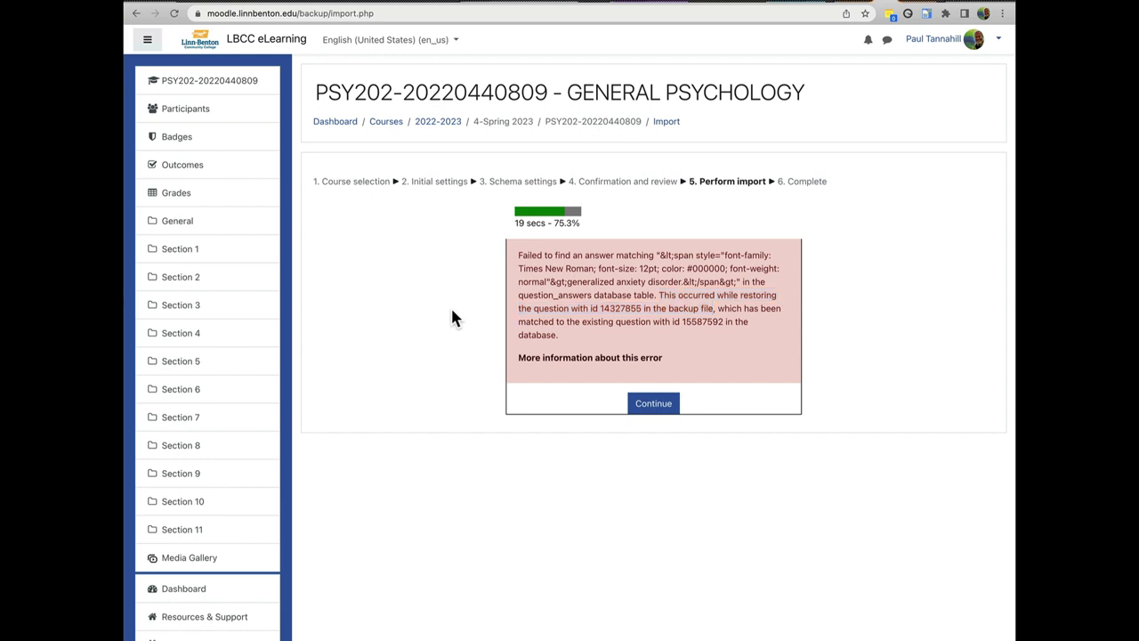
double_click(614, 308)
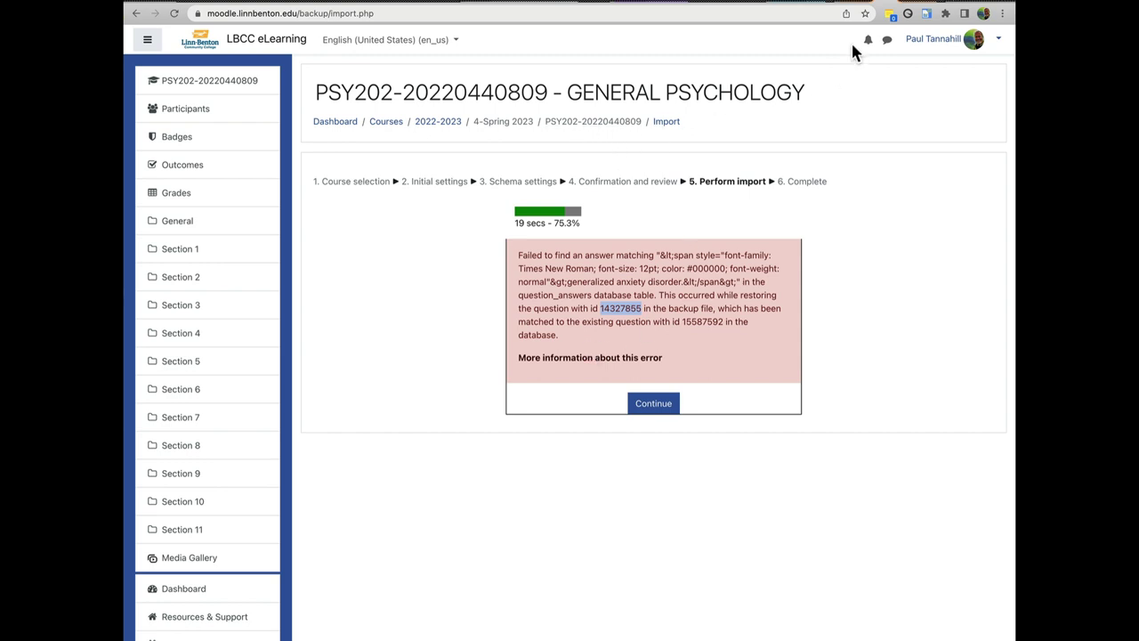
In the PSY202 Spring 2022 course, reach the Questions bank and open Edit options for 'Needs: Sex'
left_click(903, 2)
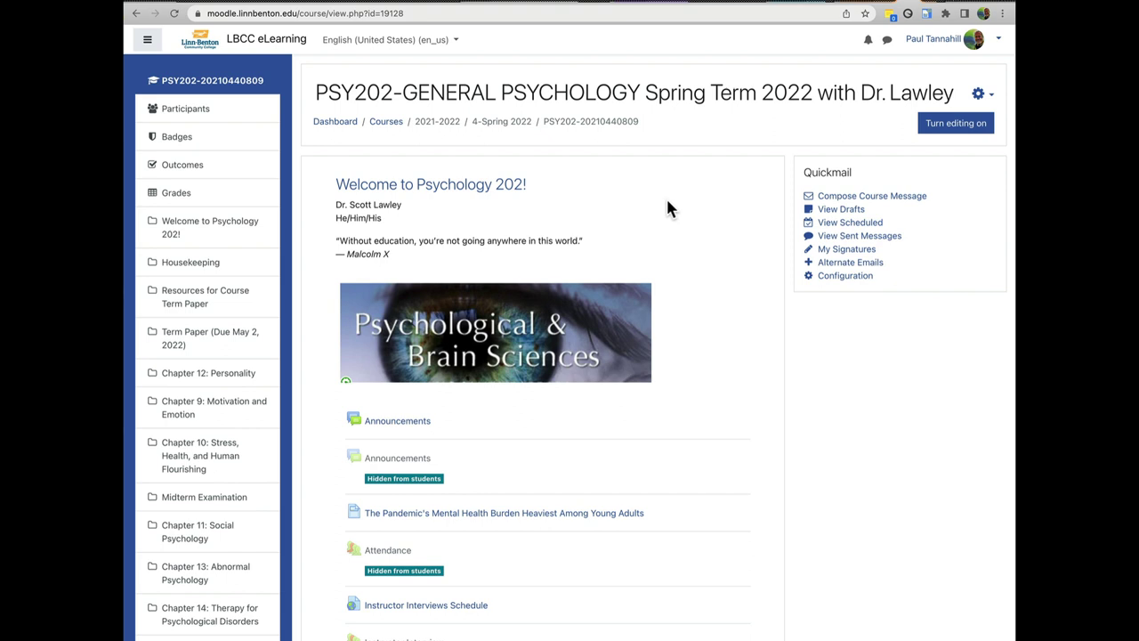
left_click(979, 96)
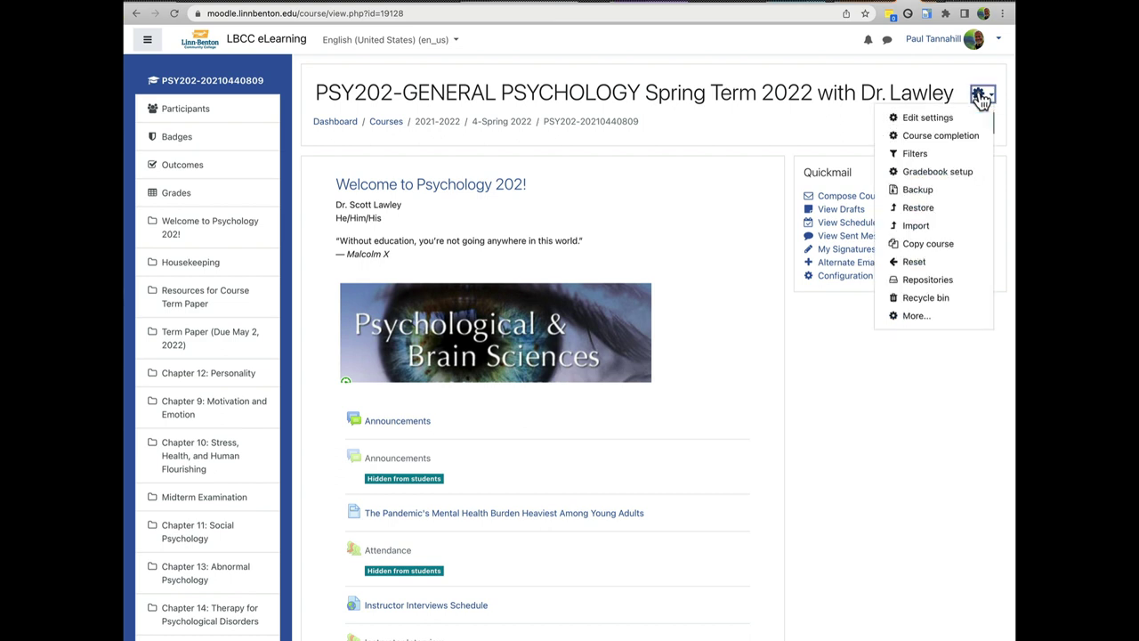
left_click(916, 317)
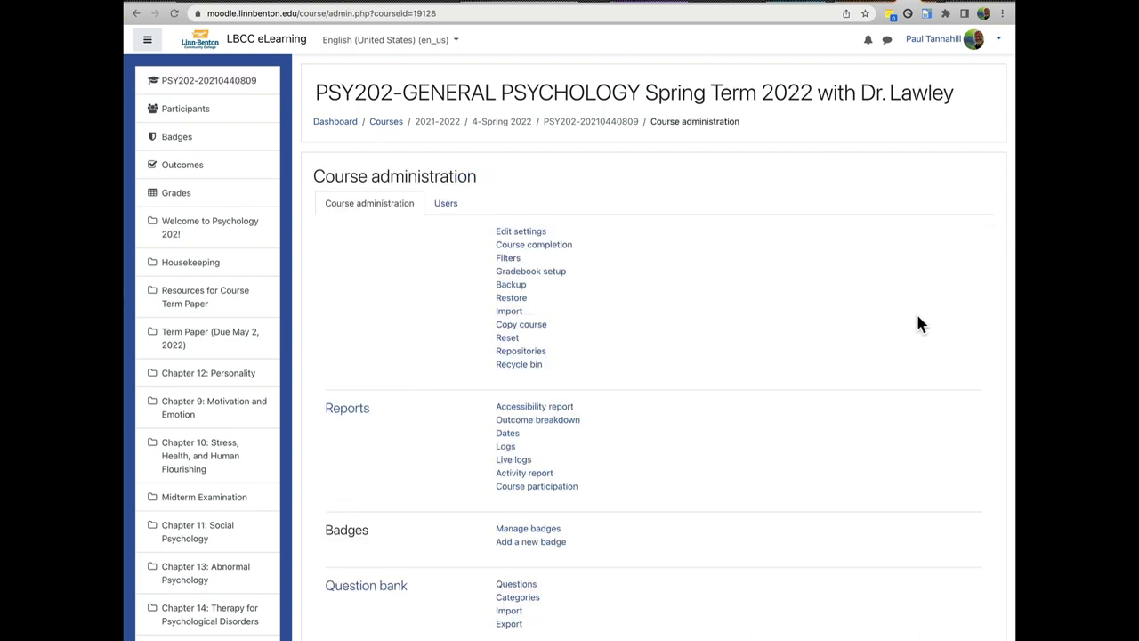
left_click(516, 585)
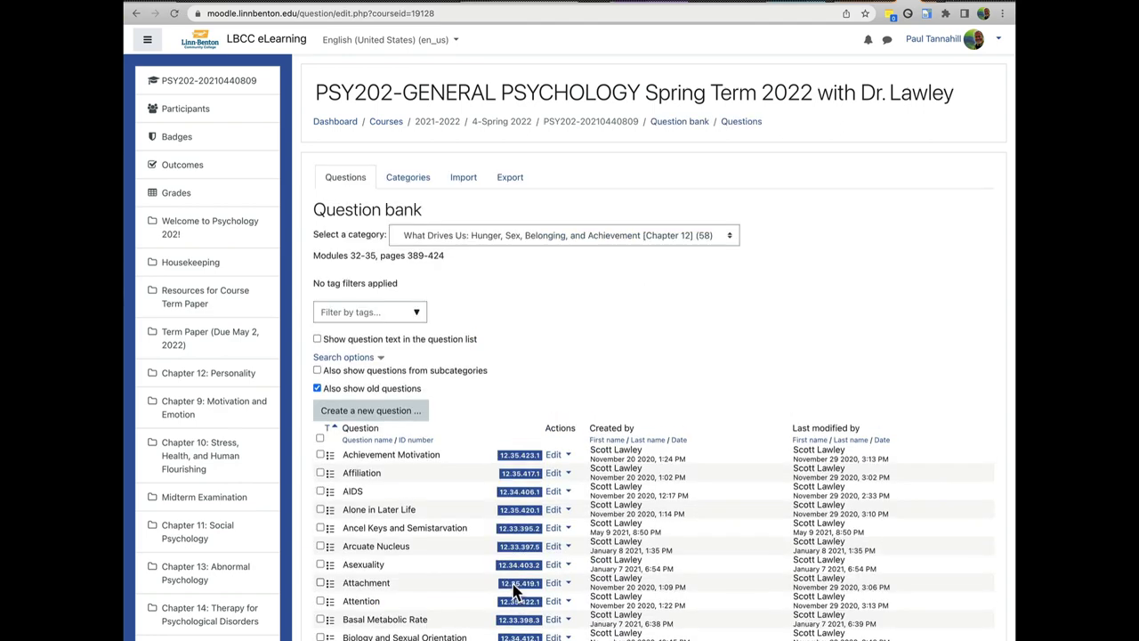
scroll(745, 524, "down", 5)
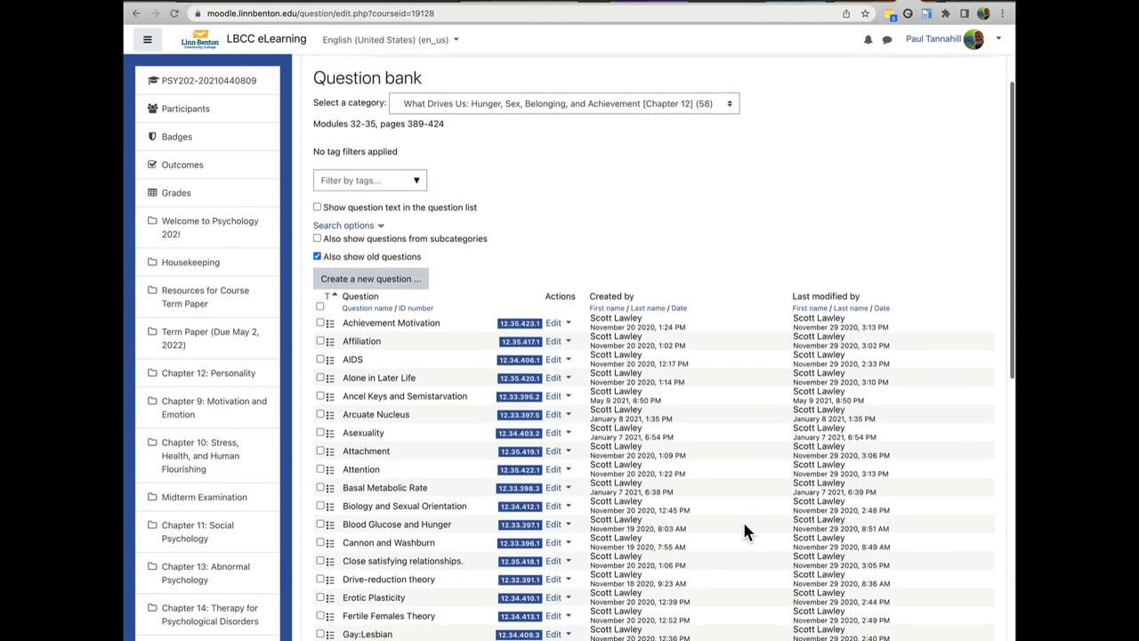
scroll(742, 519, "down", 4)
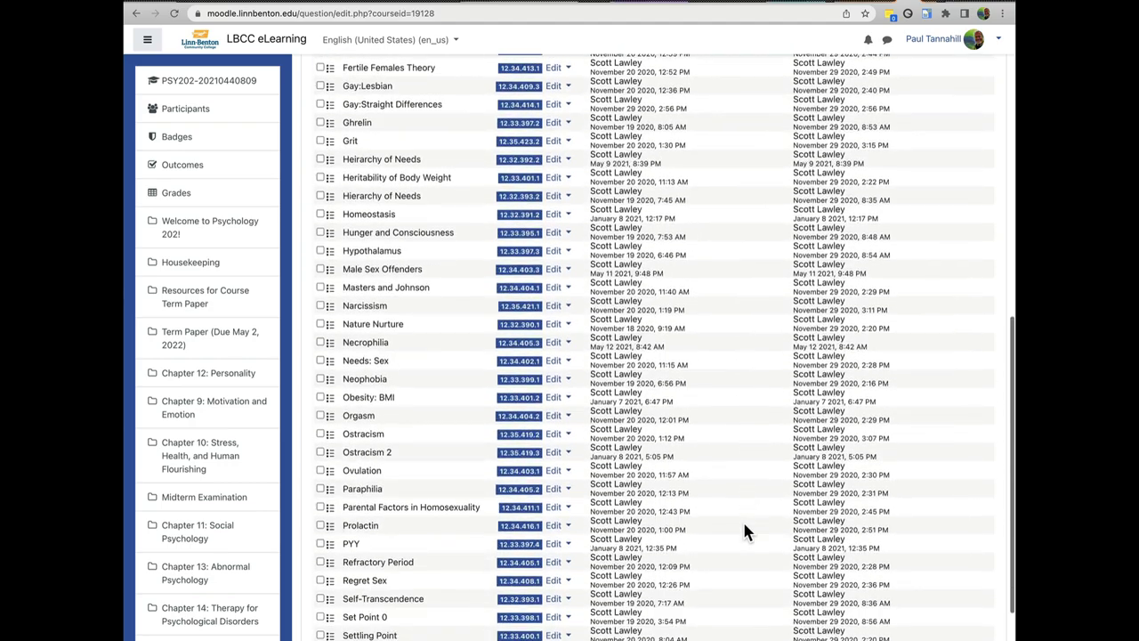
scroll(764, 506, "up", 10)
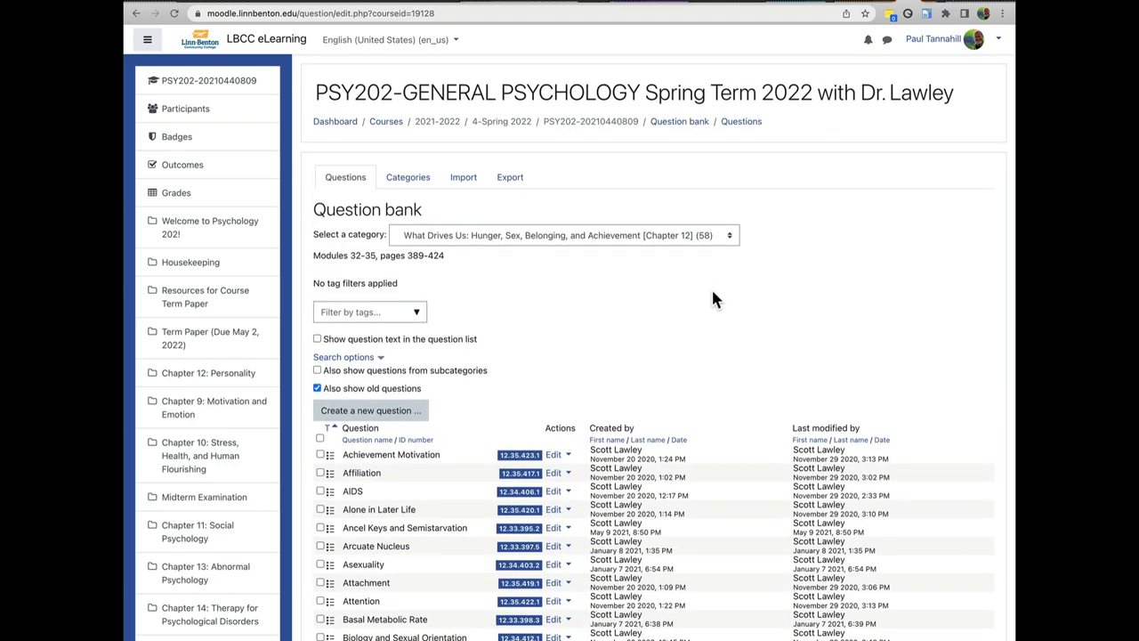
scroll(732, 445, "down", 3)
scroll(729, 443, "down", 5)
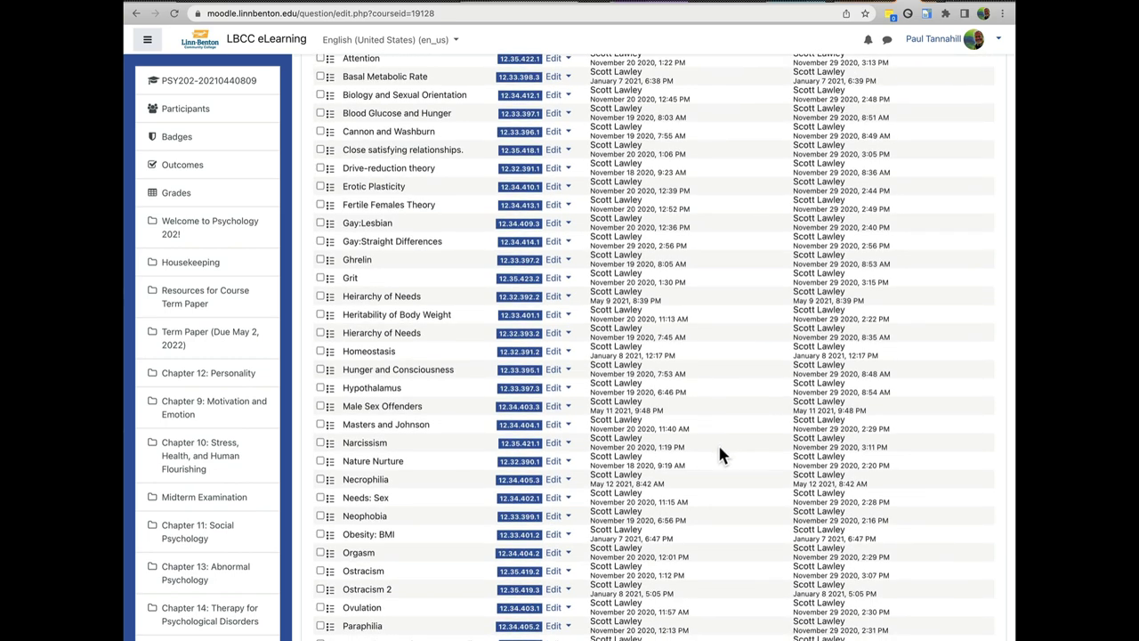
left_click(568, 500)
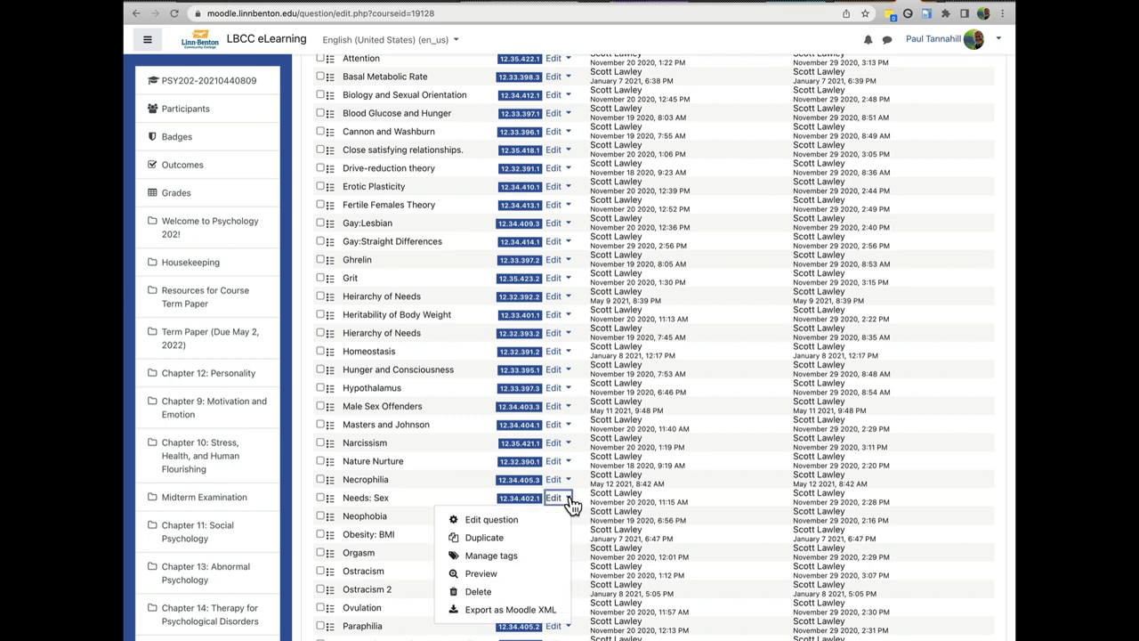
Load the edit form for question 14327855 by replacing the question id in the edit URL
left_click(487, 523)
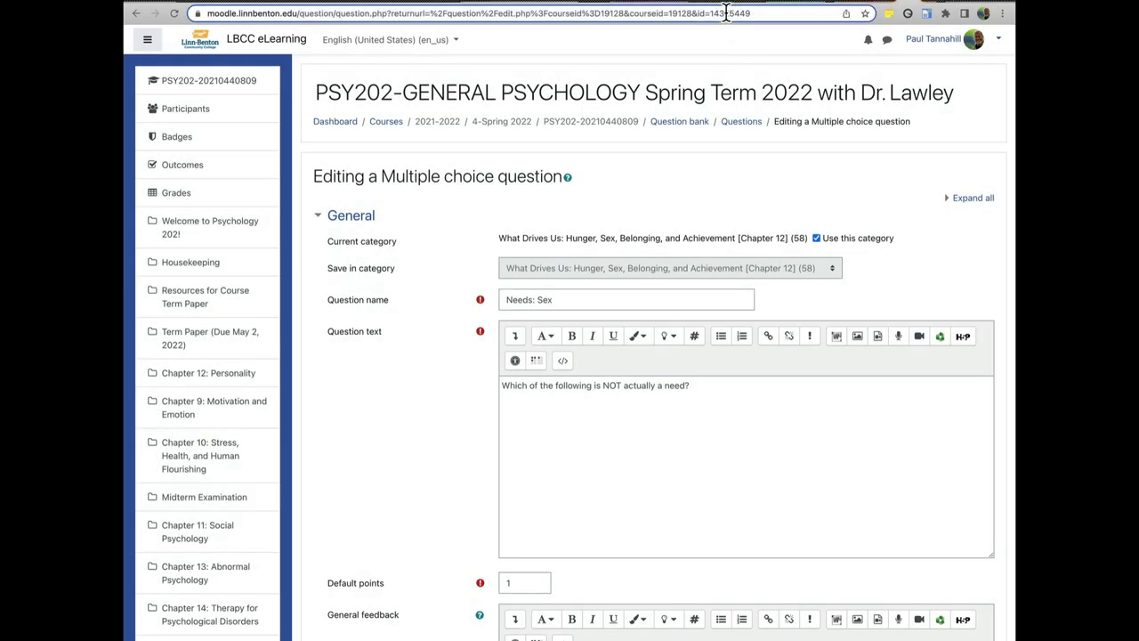
double_click(757, 13)
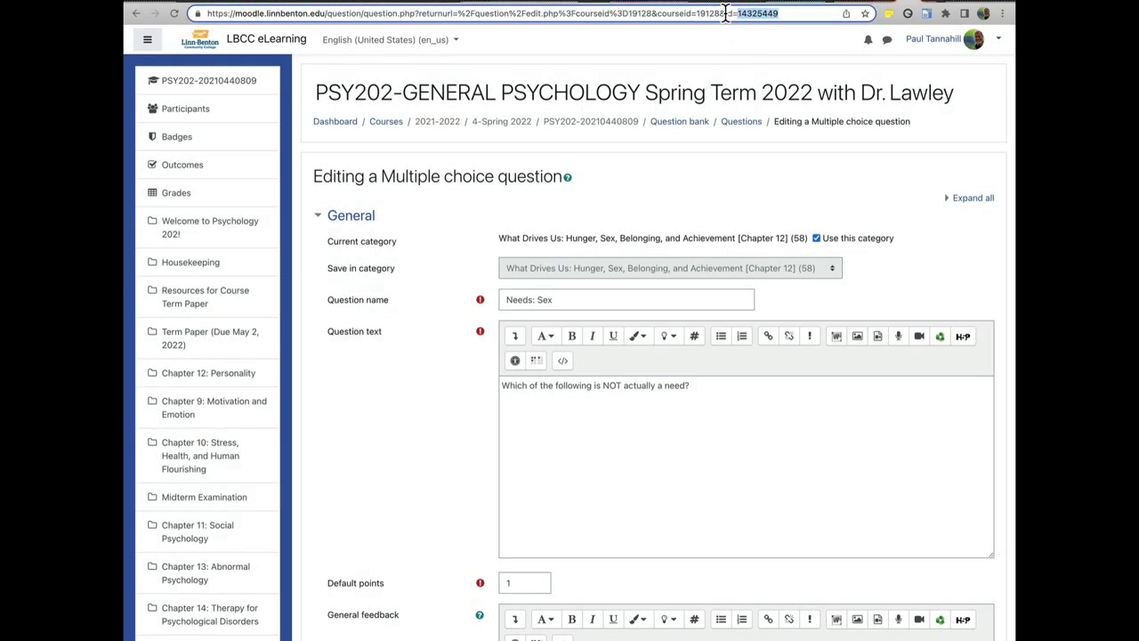
type("14327855")
key("Return")
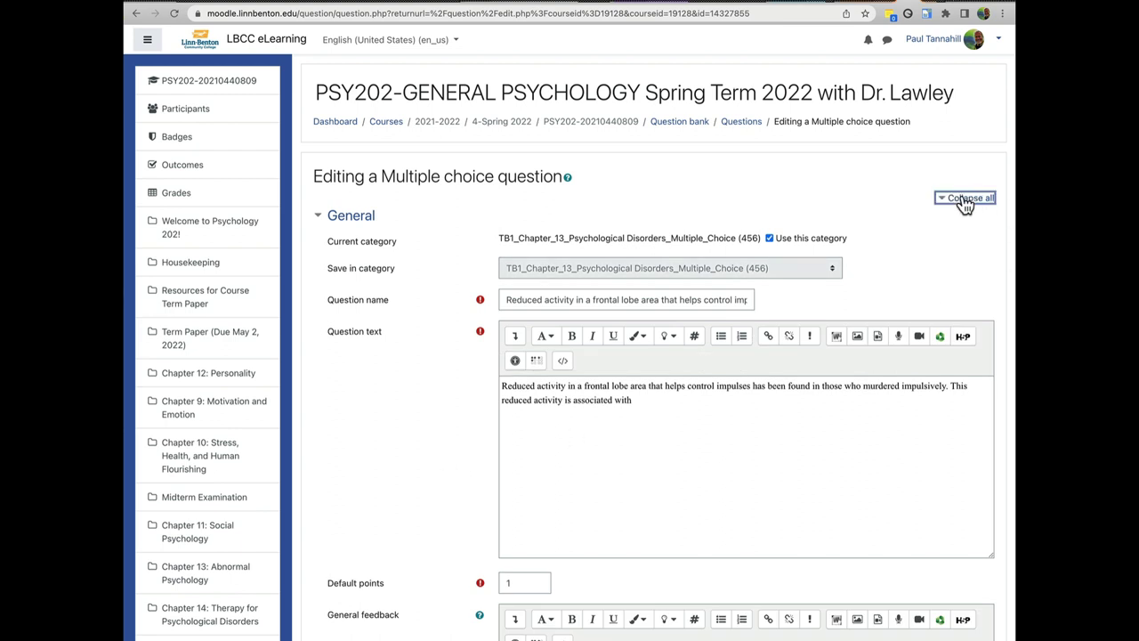
Expand all sections of question 14327855's form and scroll down to the Answers
left_click(964, 203)
scroll(789, 410, "down", 3)
scroll(786, 405, "down", 5)
scroll(786, 413, "down", 4)
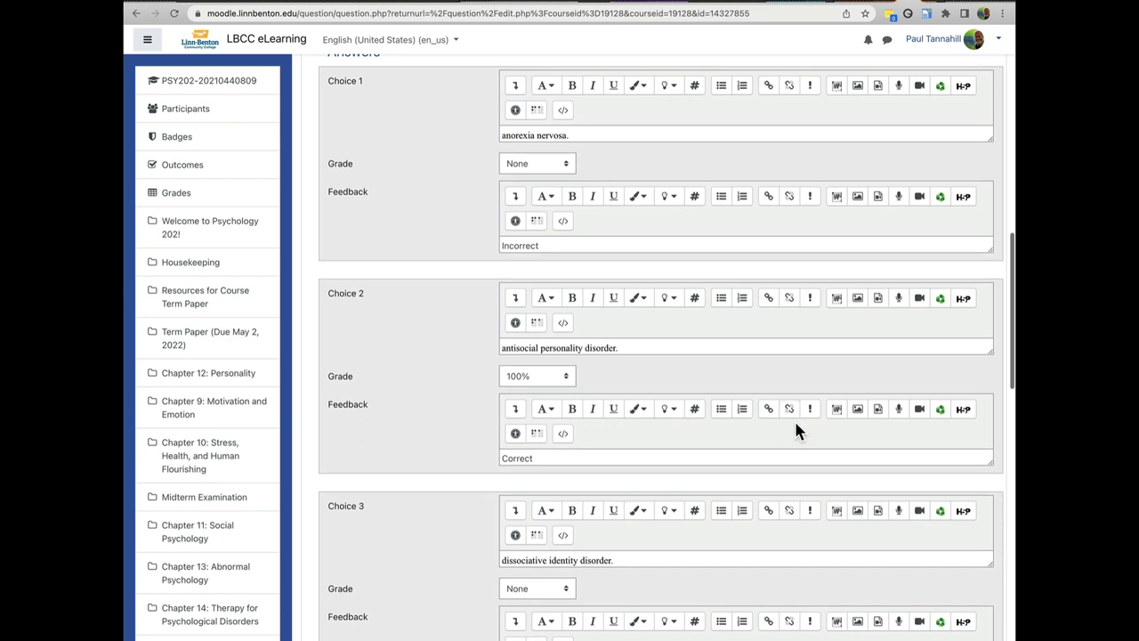
Confirm the error cites 'generalized anxiety disorder' and locate it as Choice 4
left_click(881, 4)
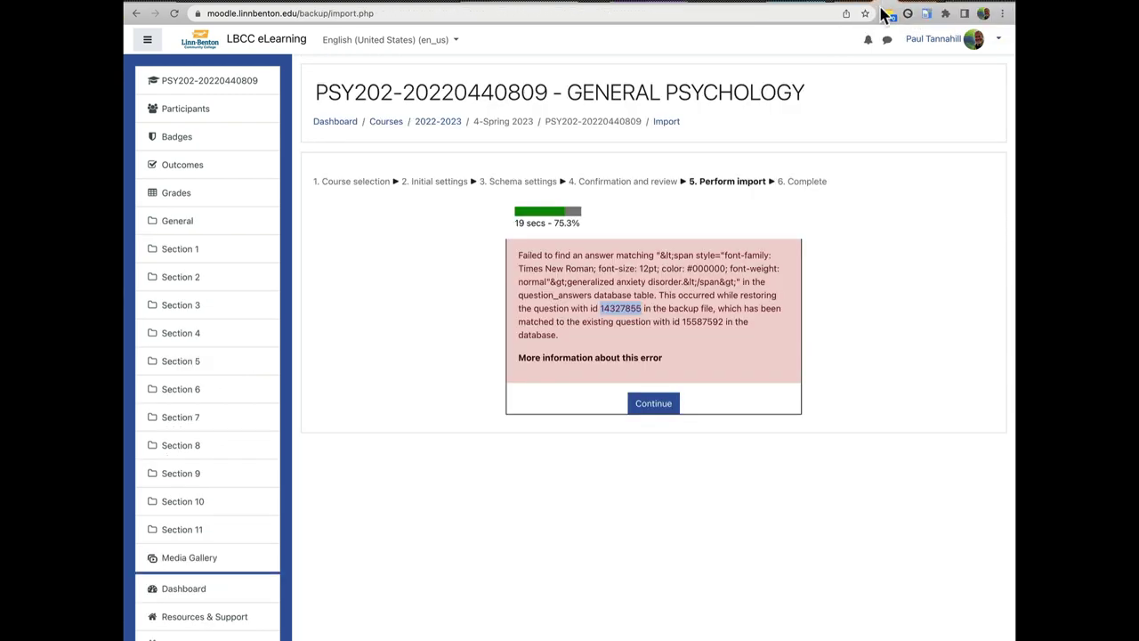
left_click(567, 283)
left_click_drag(566, 283, 681, 283)
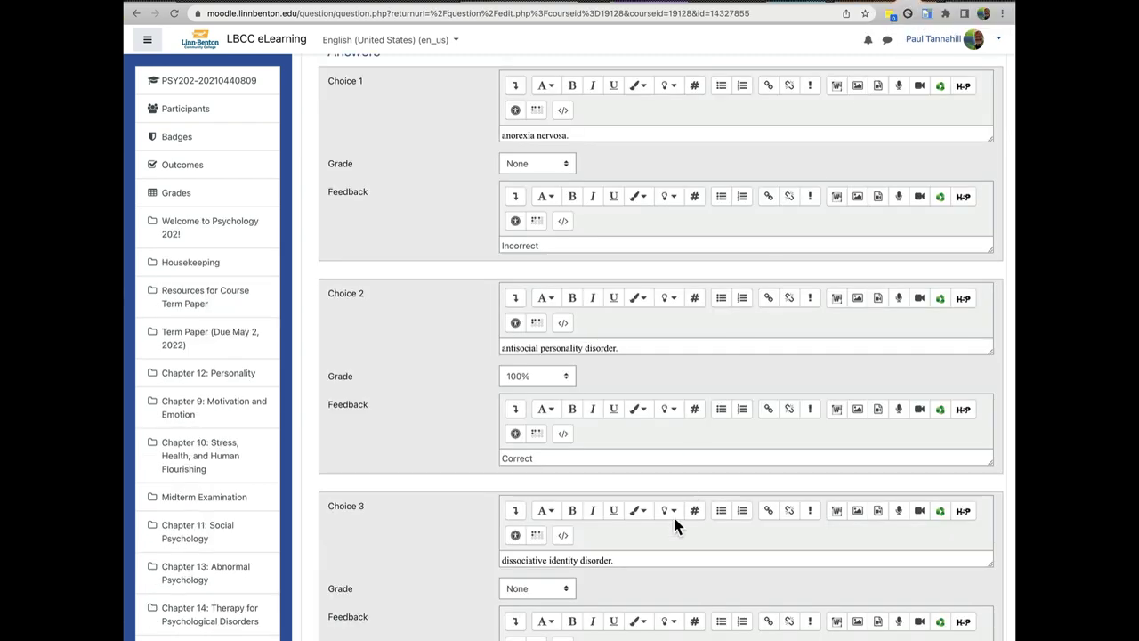
scroll(658, 569, "down", 3)
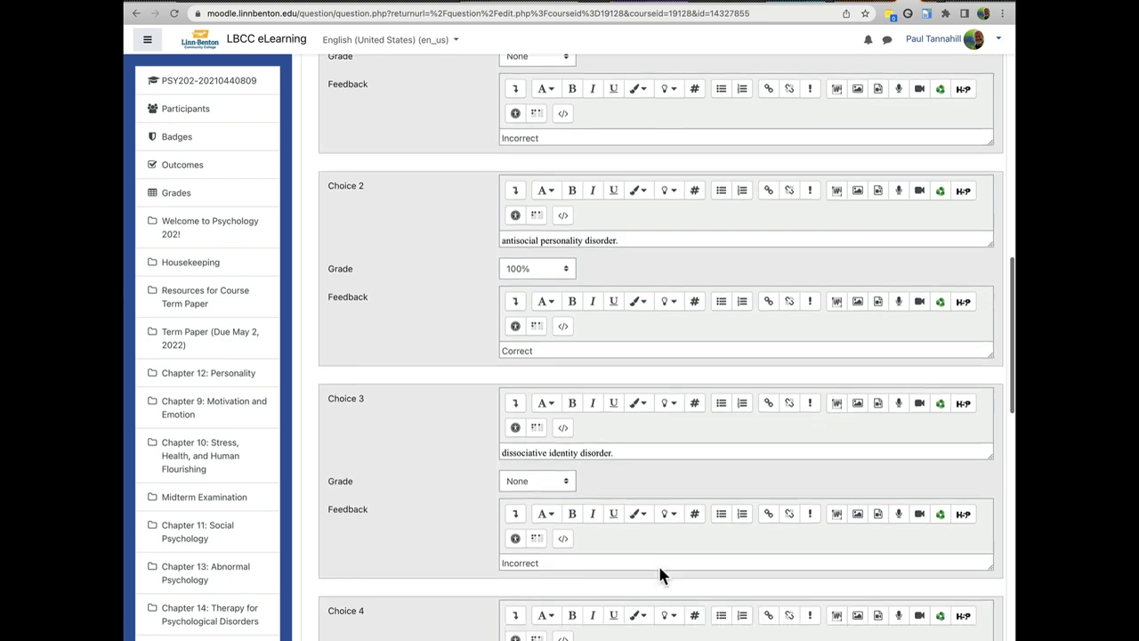
scroll(659, 574, "down", 1)
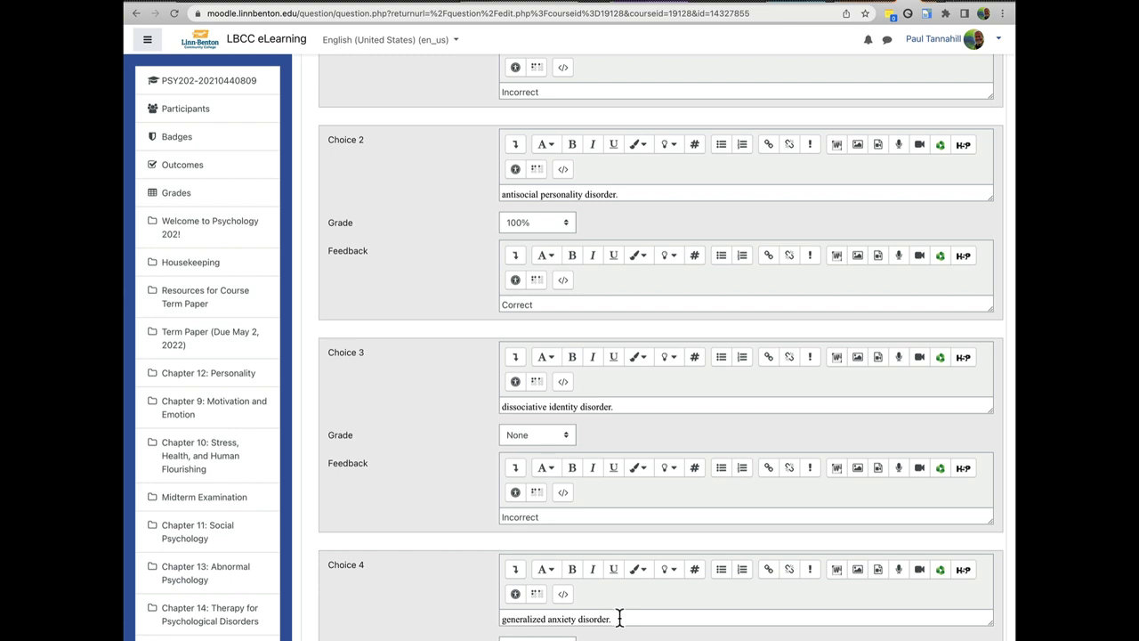
scroll(459, 447, "up", 5)
Cut and re-paste the Choice 1 and Choice 2 answers as plain text
scroll(459, 447, "up", 1)
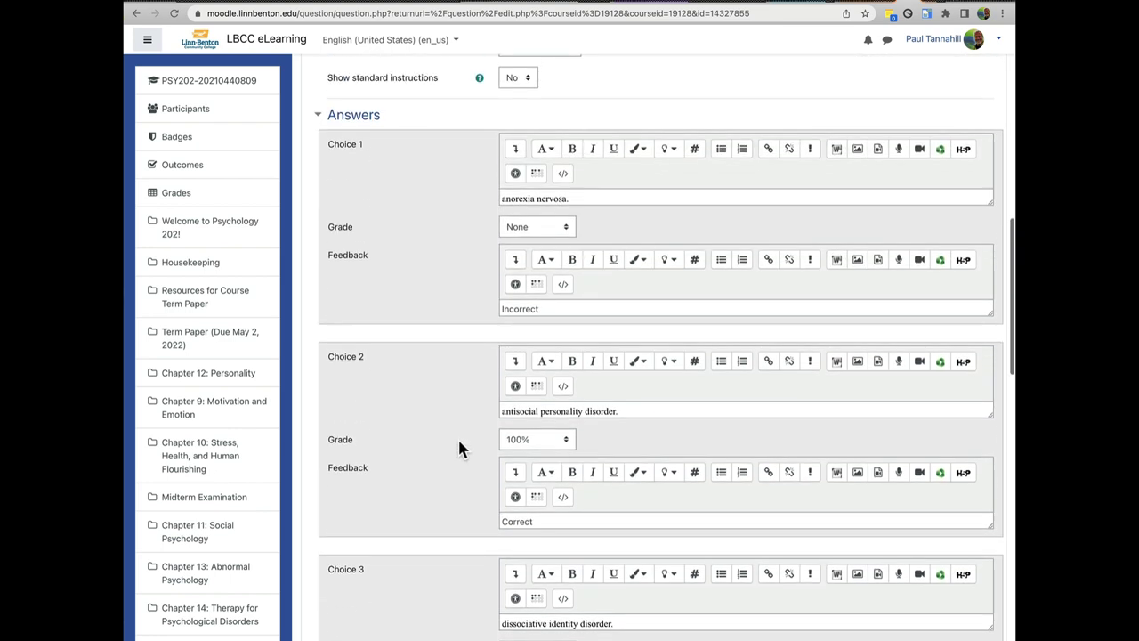
triple_click(508, 198)
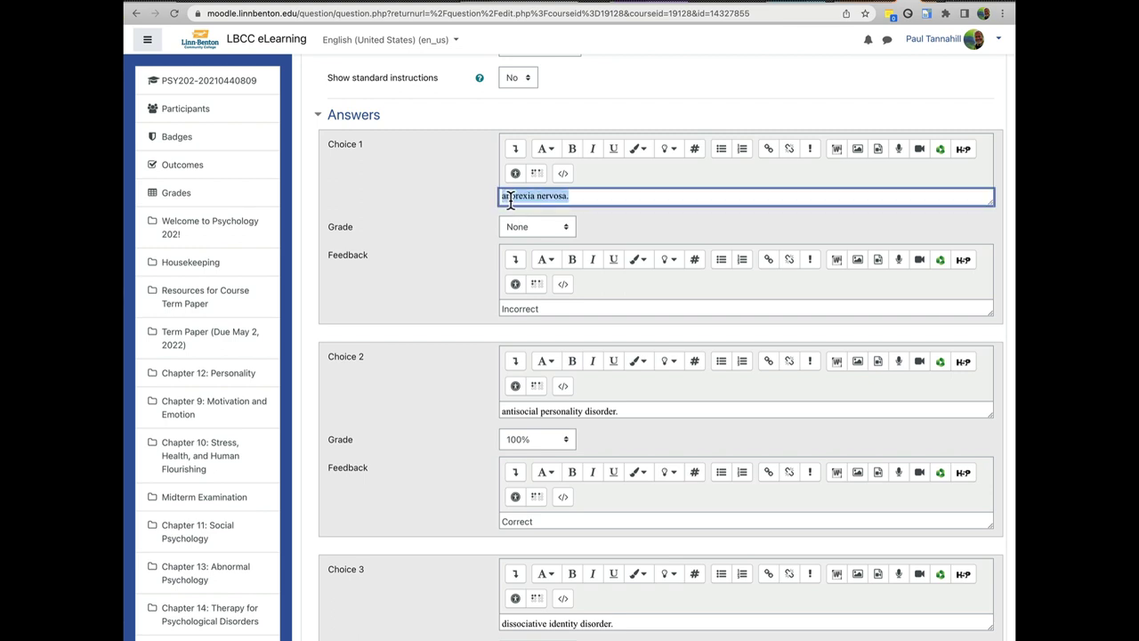
key("ctrl+x")
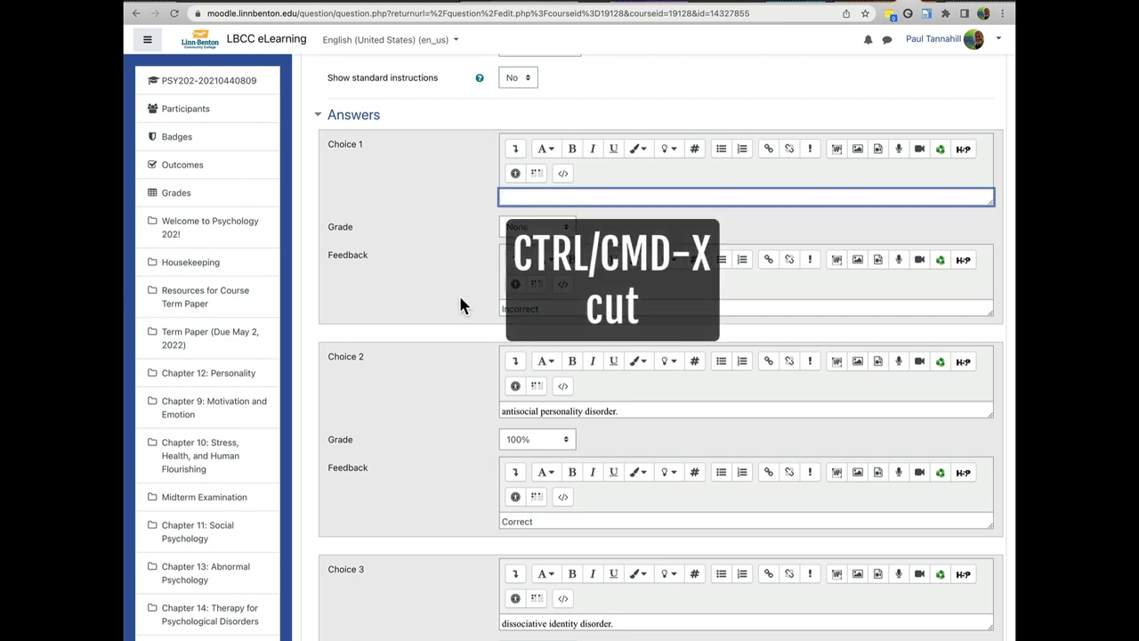
key("ctrl+v")
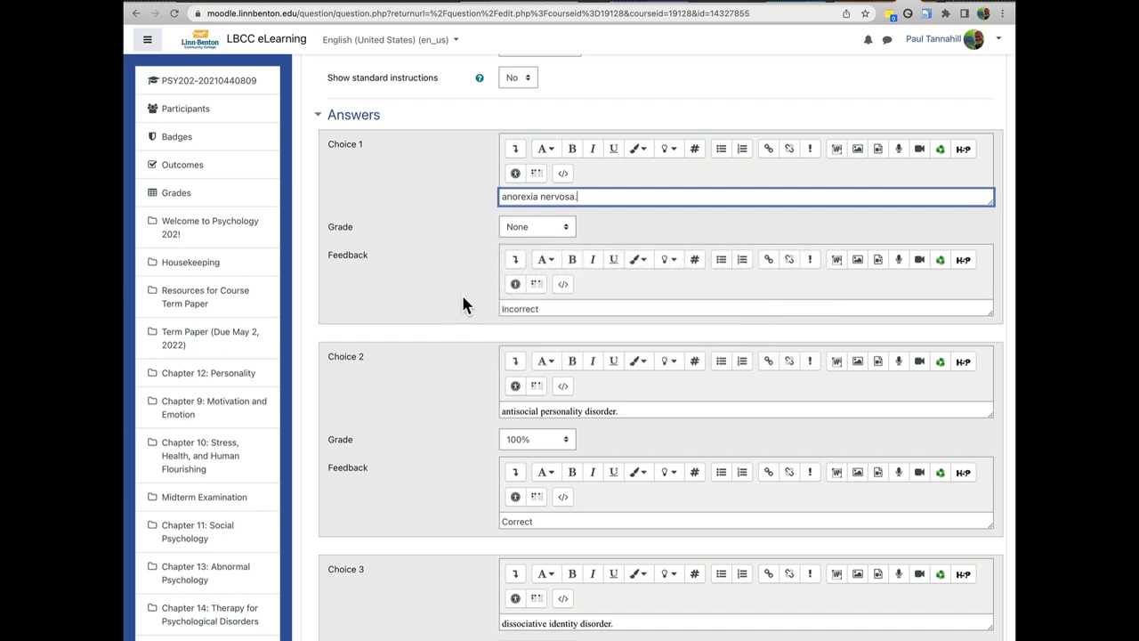
double_click(516, 412)
triple_click(517, 411)
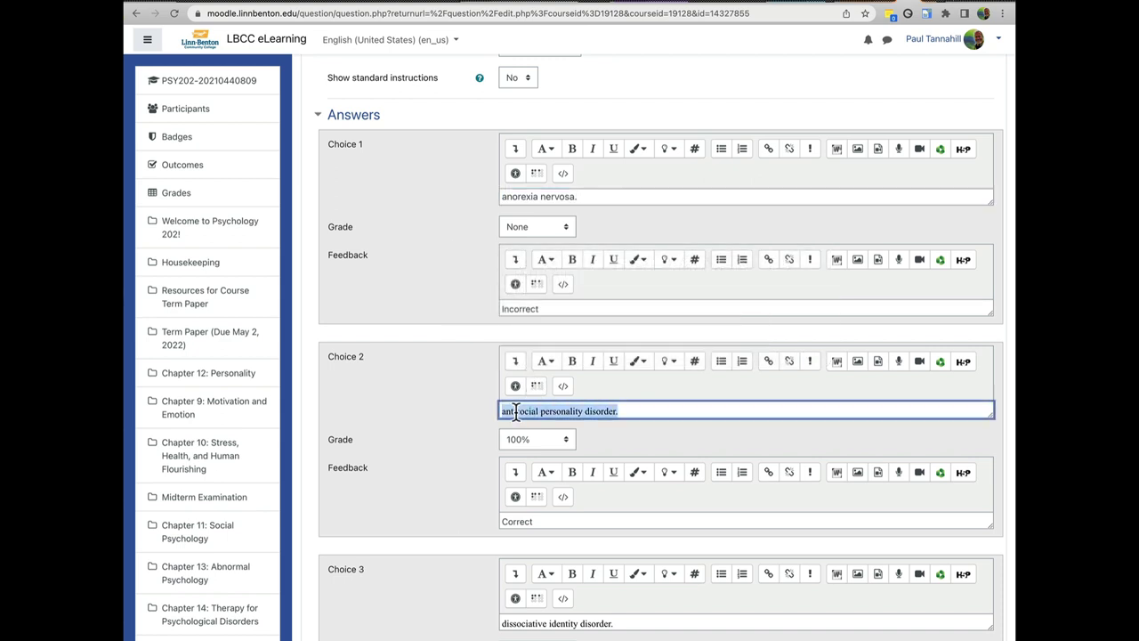
key("ctrl+x")
key("ctrl+shift+v")
Re-paste Choice 3 'dissociative identity disorder.' and Choice 4 'generalized anxiety disorder.' as plain text
scroll(463, 432, "down", 5)
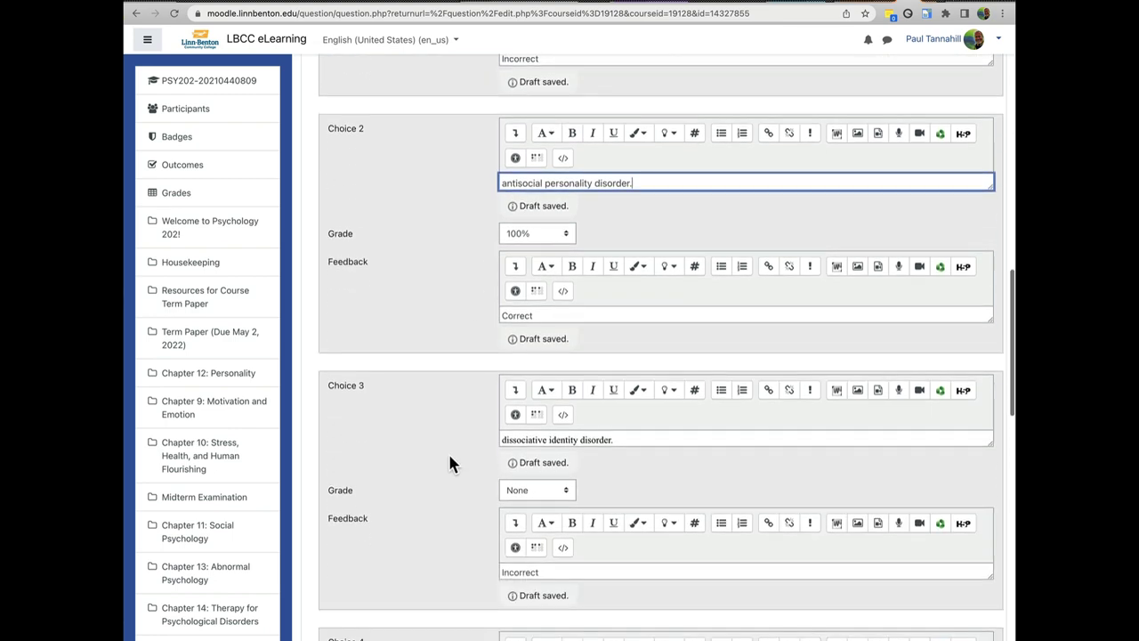
triple_click(531, 417)
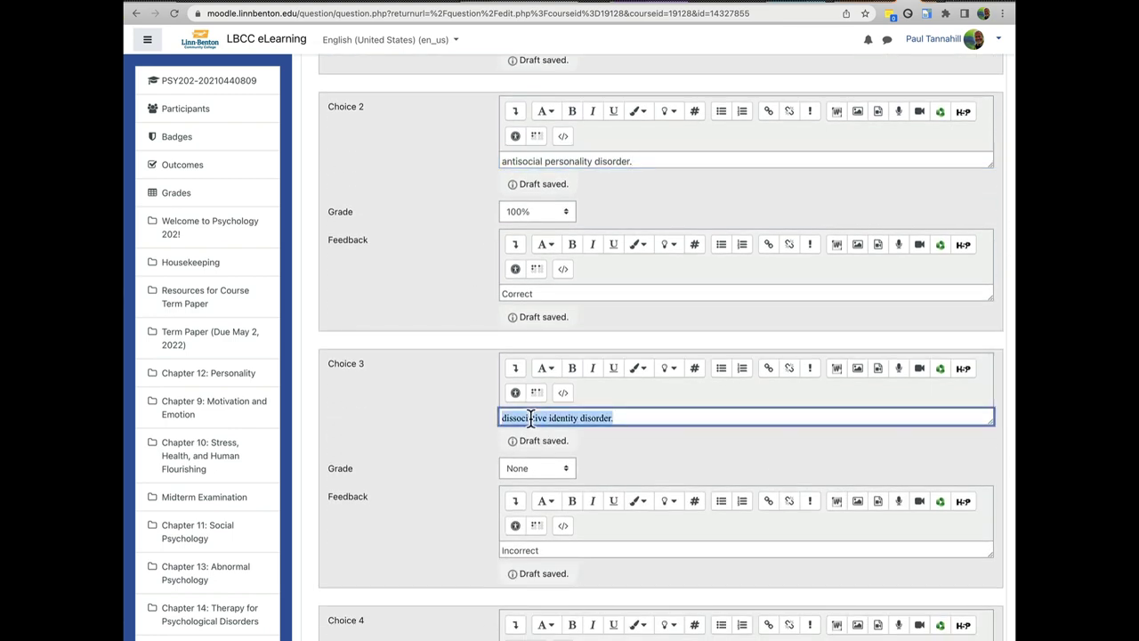
key("ctrl+x")
key("ctrl+v")
scroll(529, 436, "down", 7)
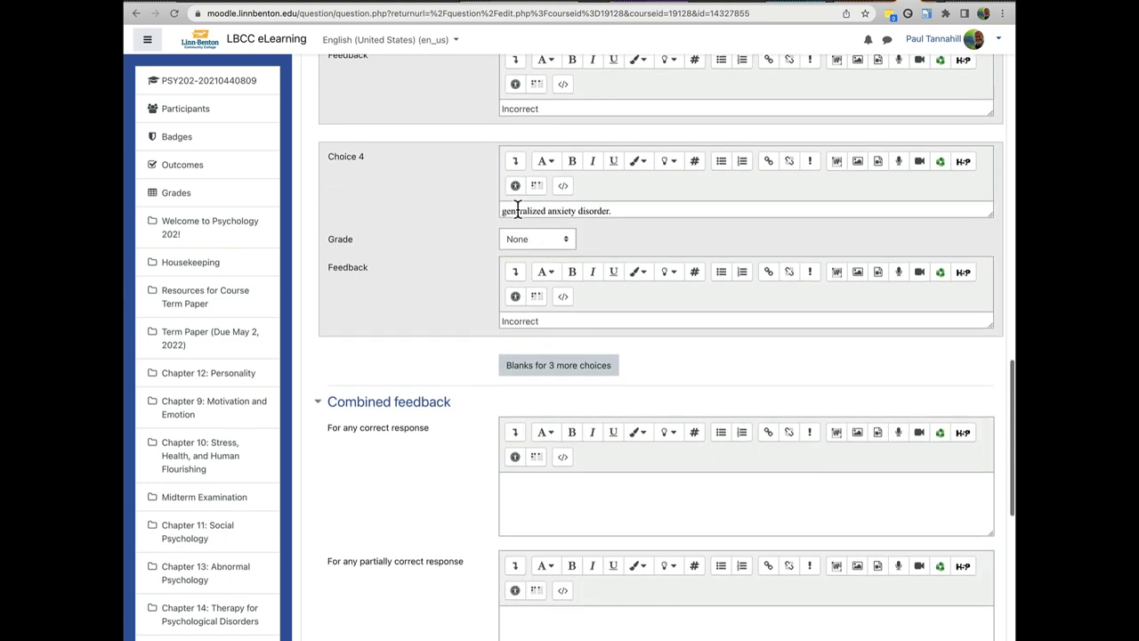
triple_click(516, 210)
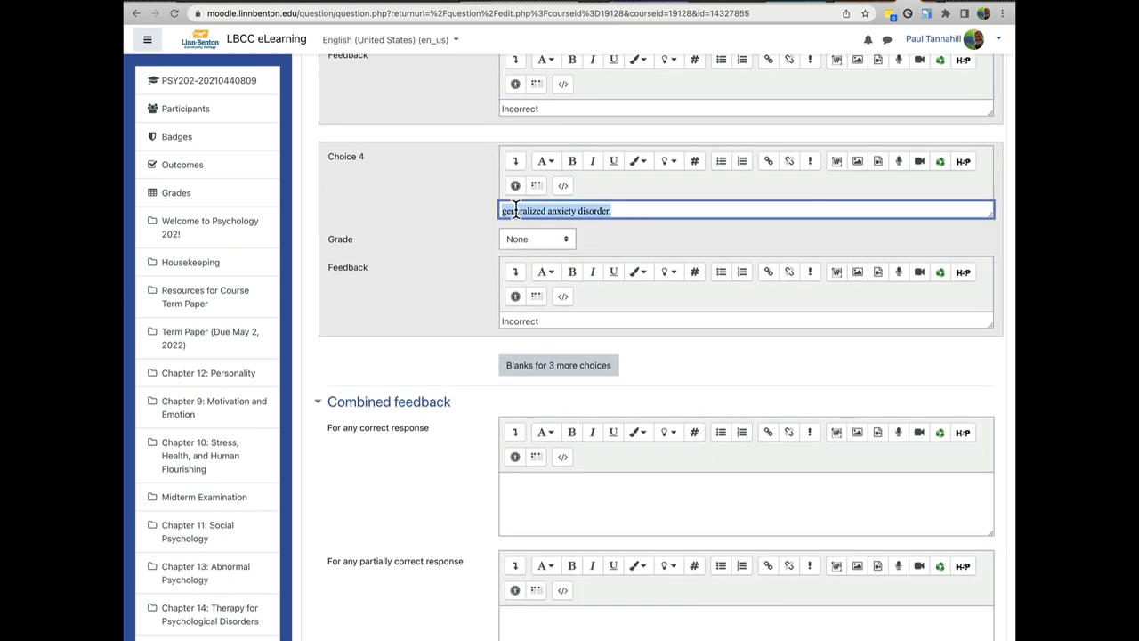
key("ctrl+x")
key("ctrl+v")
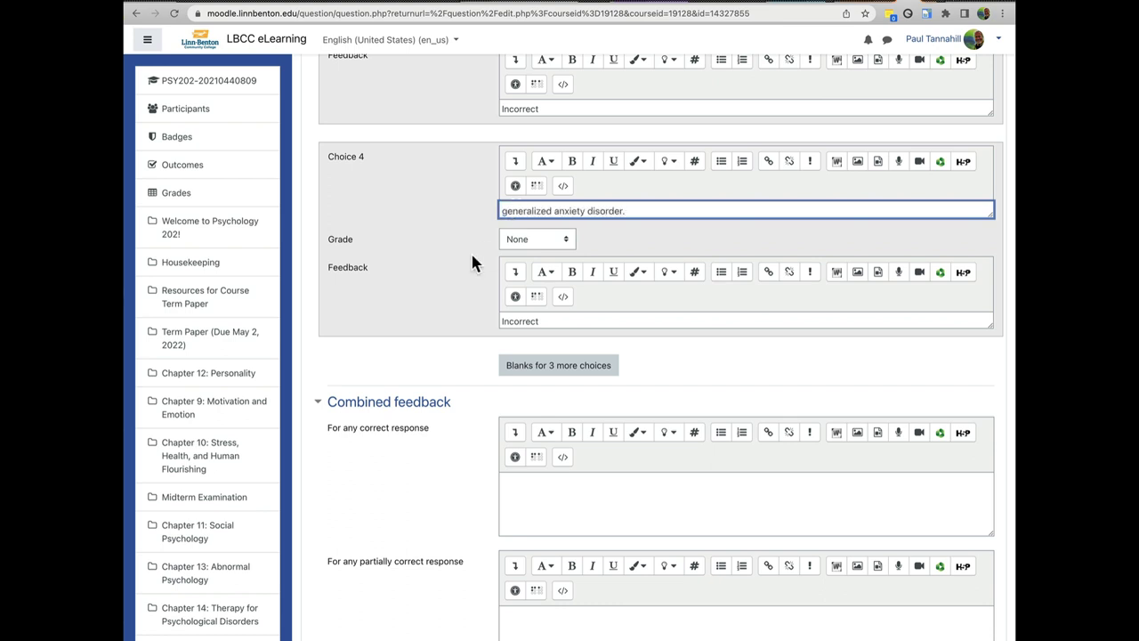
scroll(458, 268, "up", 3)
scroll(458, 271, "up", 7)
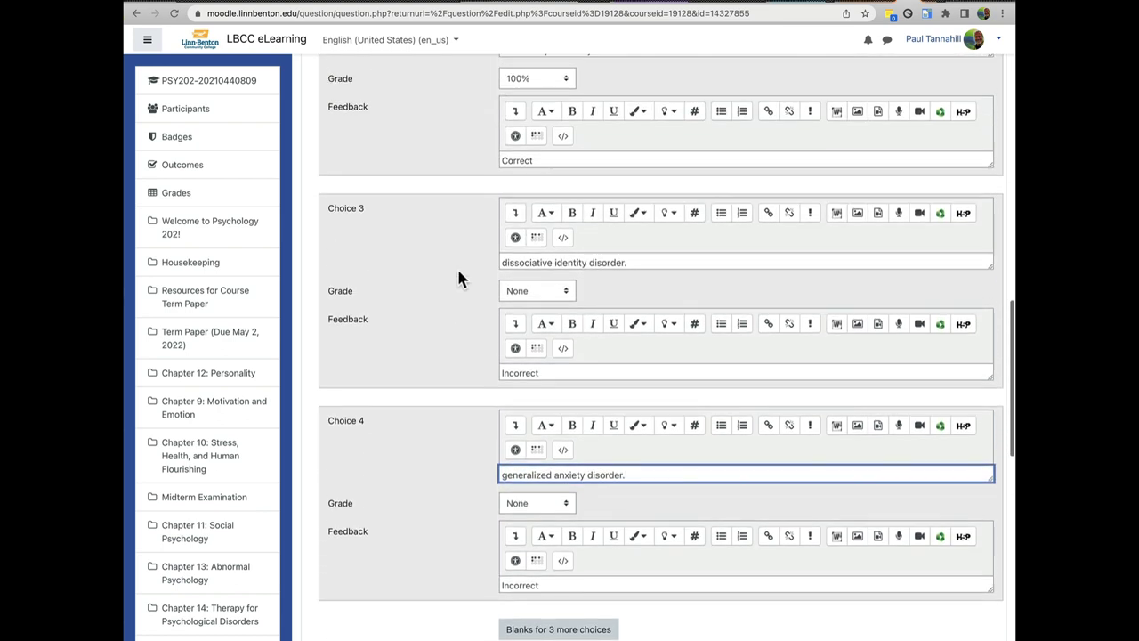
scroll(459, 278, "down", 20)
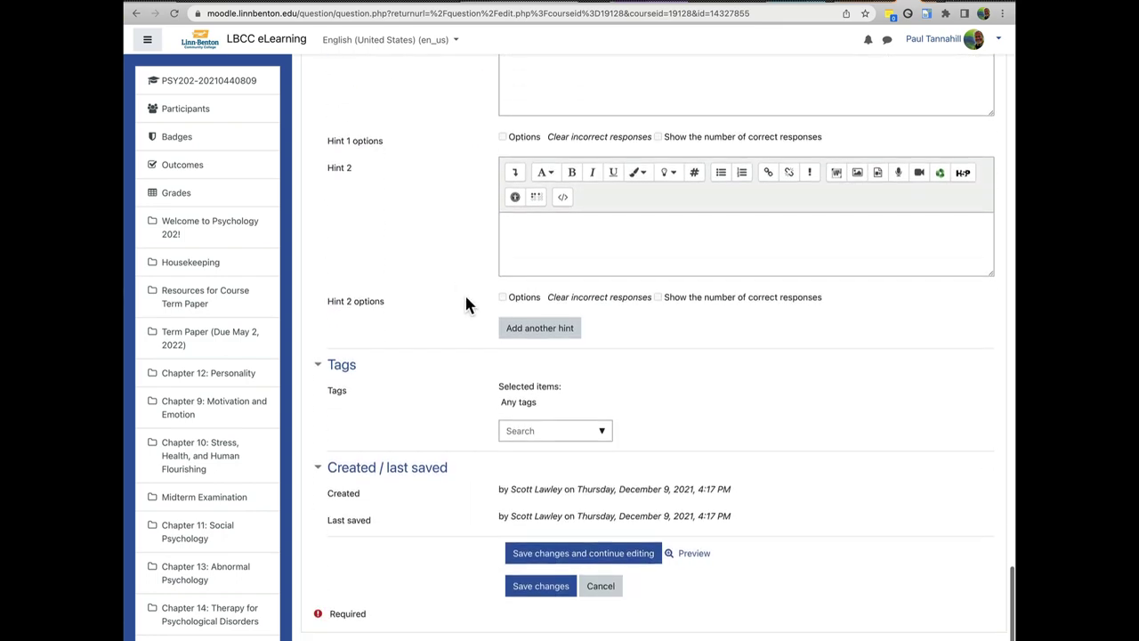
left_click(540, 594)
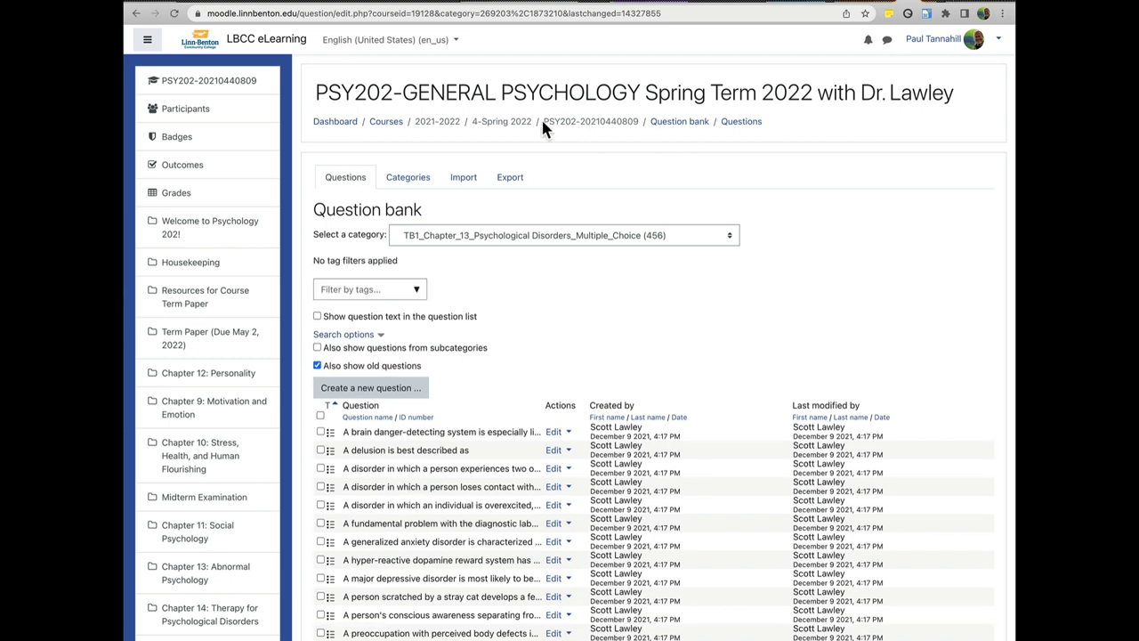
left_click_drag(543, 123, 638, 122)
left_click(929, 4)
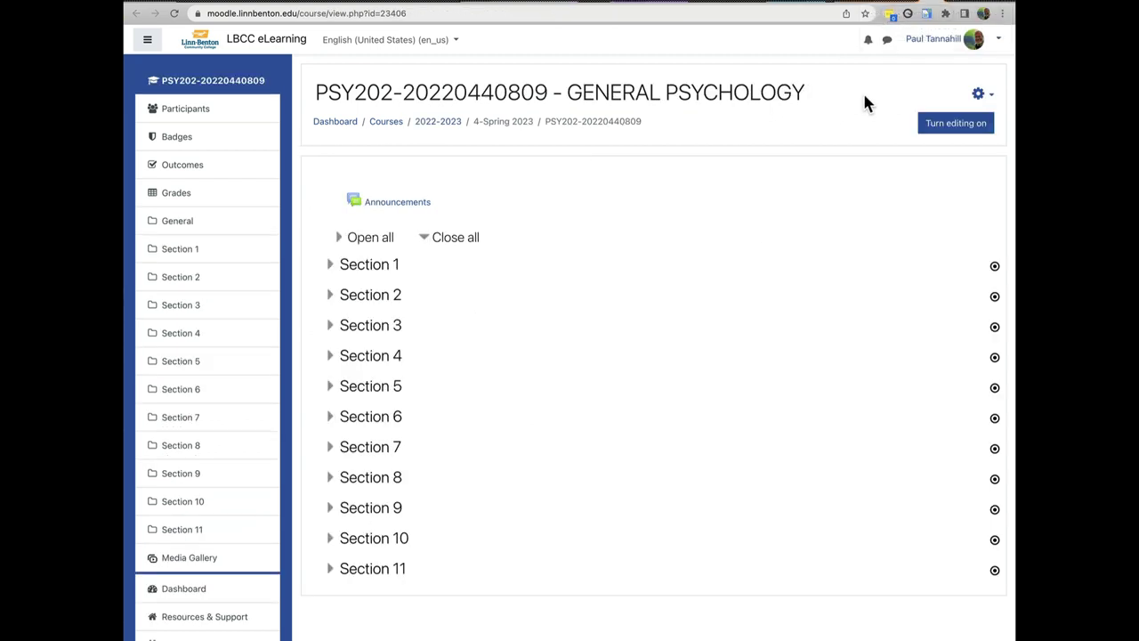
left_click(980, 98)
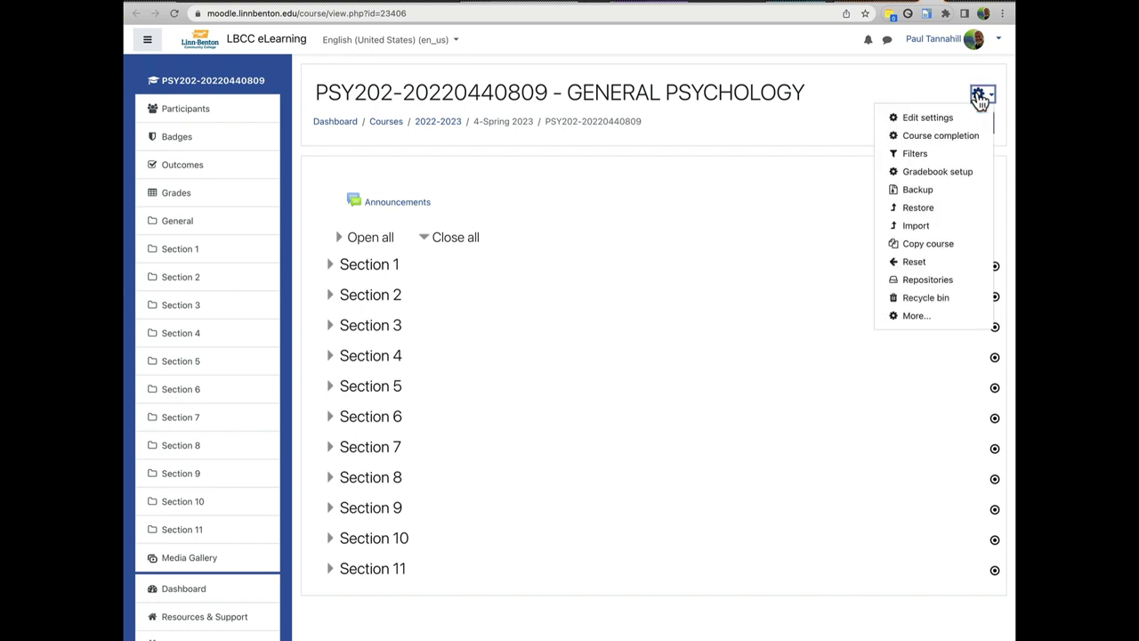
left_click(908, 229)
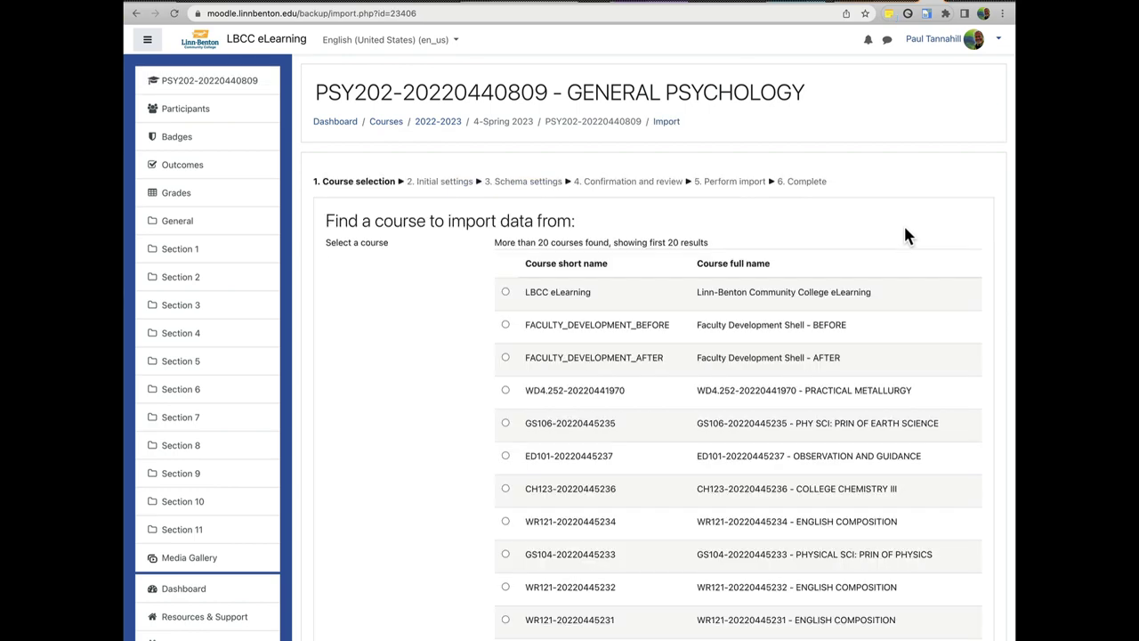
scroll(832, 262, "down", 3)
scroll(832, 271, "down", 4)
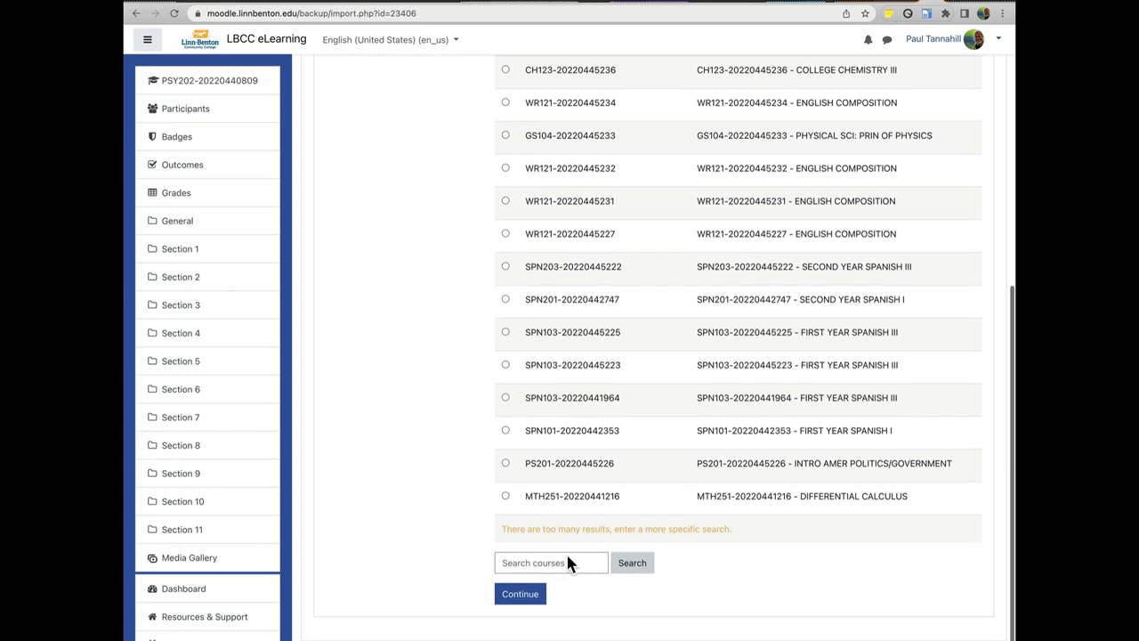
left_click(565, 562)
key("super+v")
left_click(632, 564)
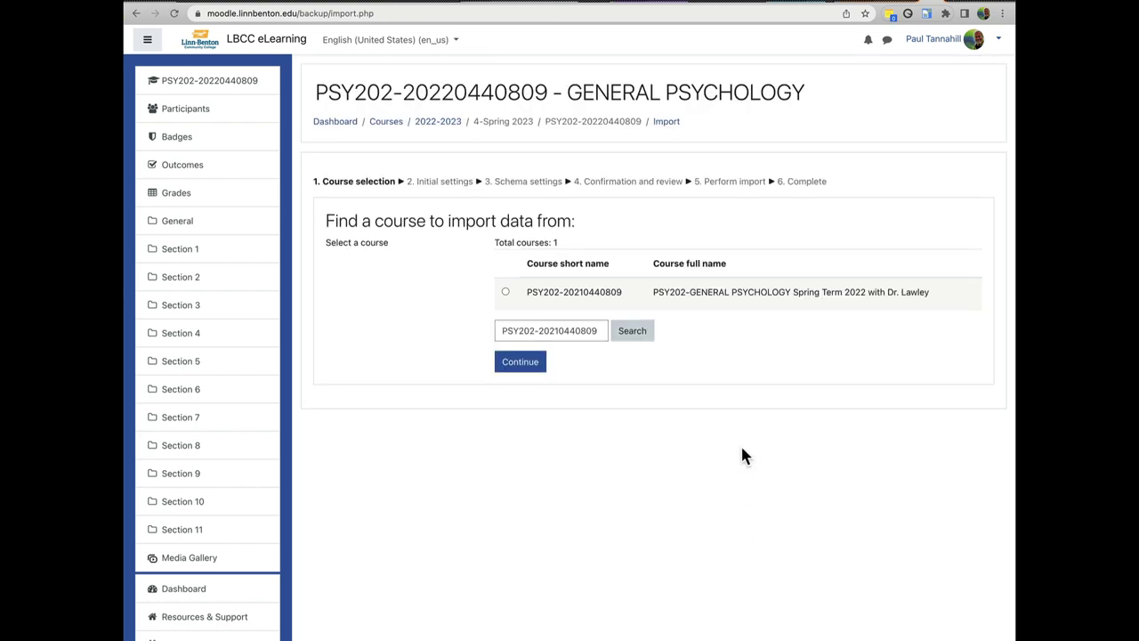
left_click(505, 294)
left_click(518, 368)
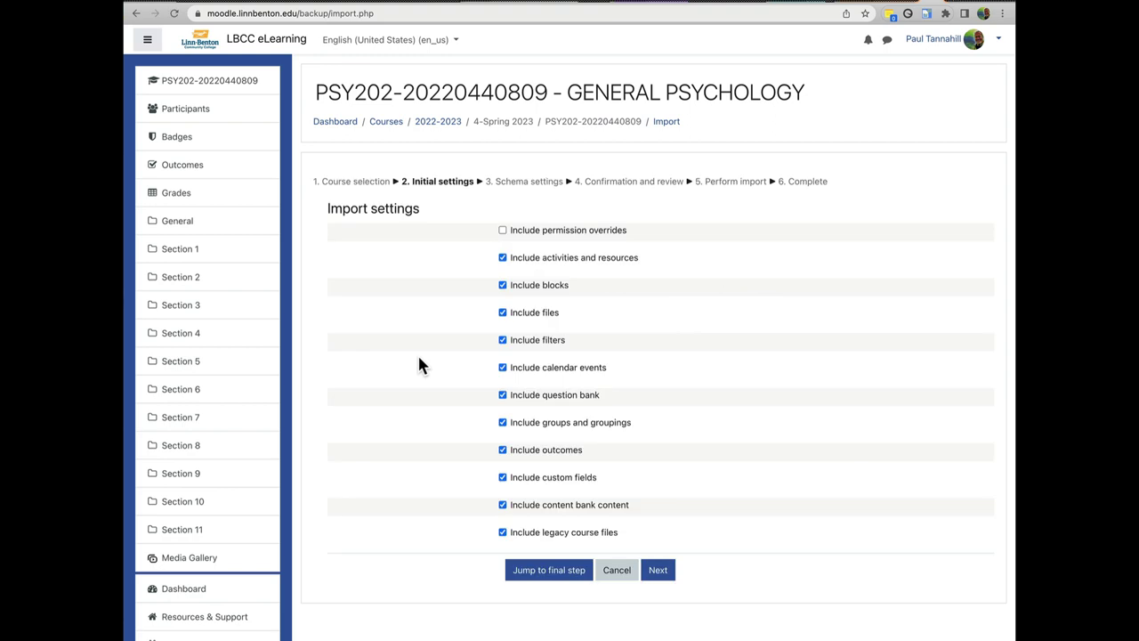
Jump to the final import step, return to the course, and check the imported chapters and exams
left_click(552, 574)
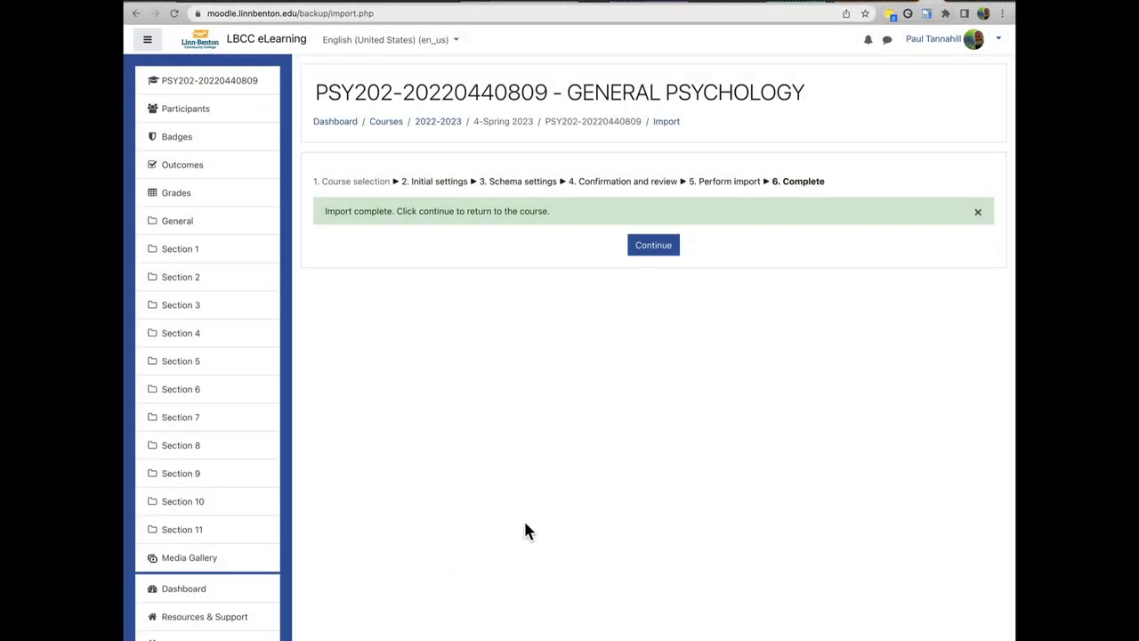
left_click(667, 252)
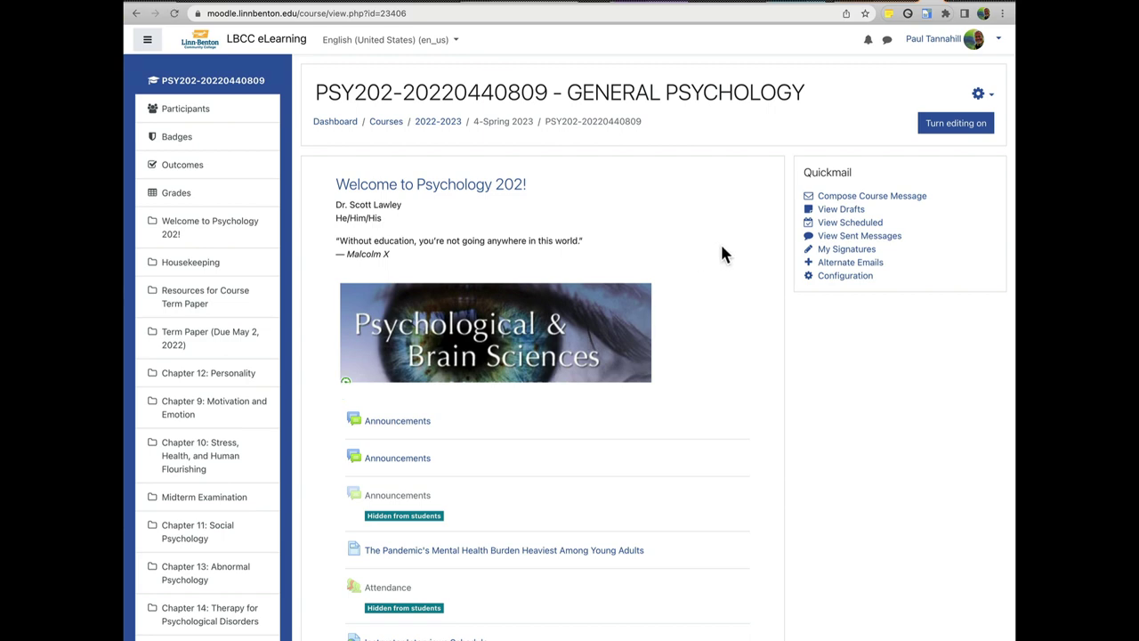
scroll(724, 257, "down", 5)
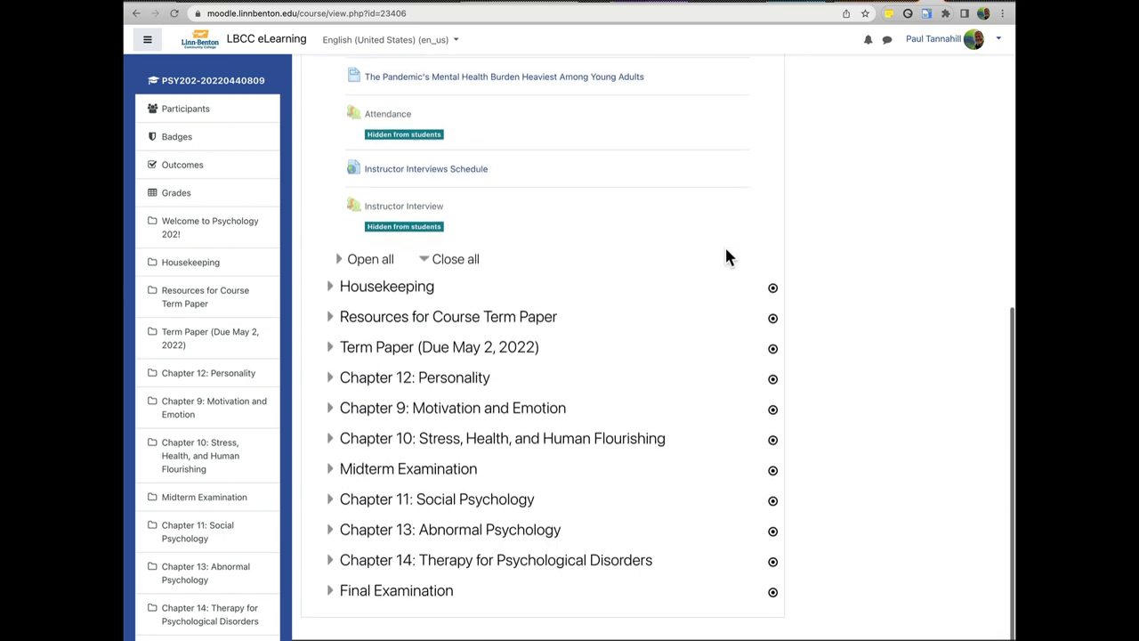
scroll(724, 257, "up", 5)
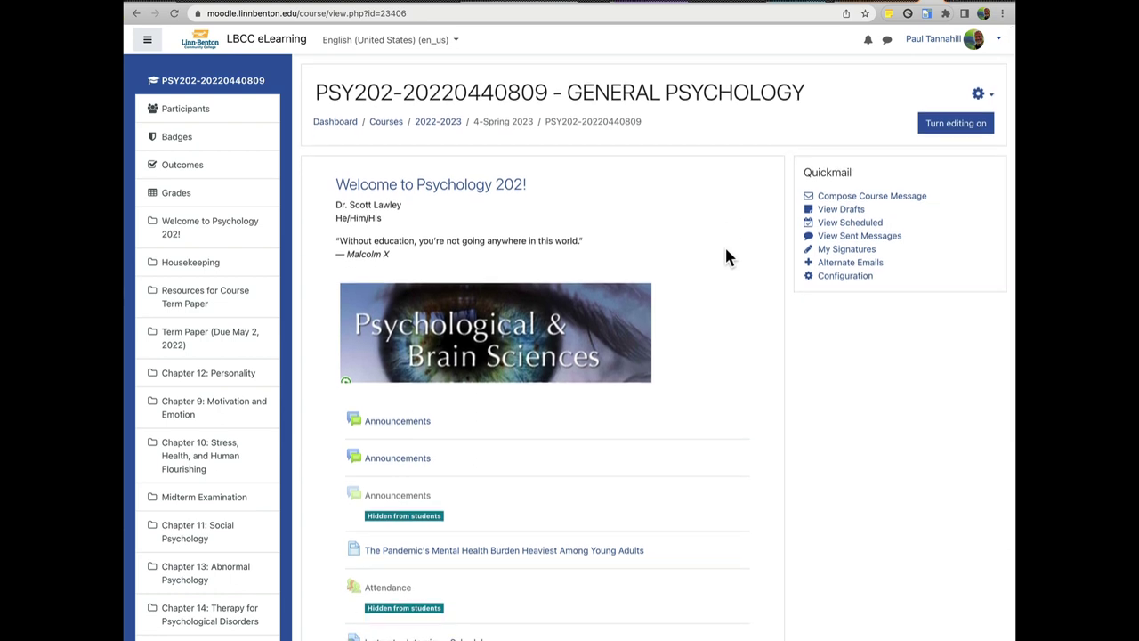